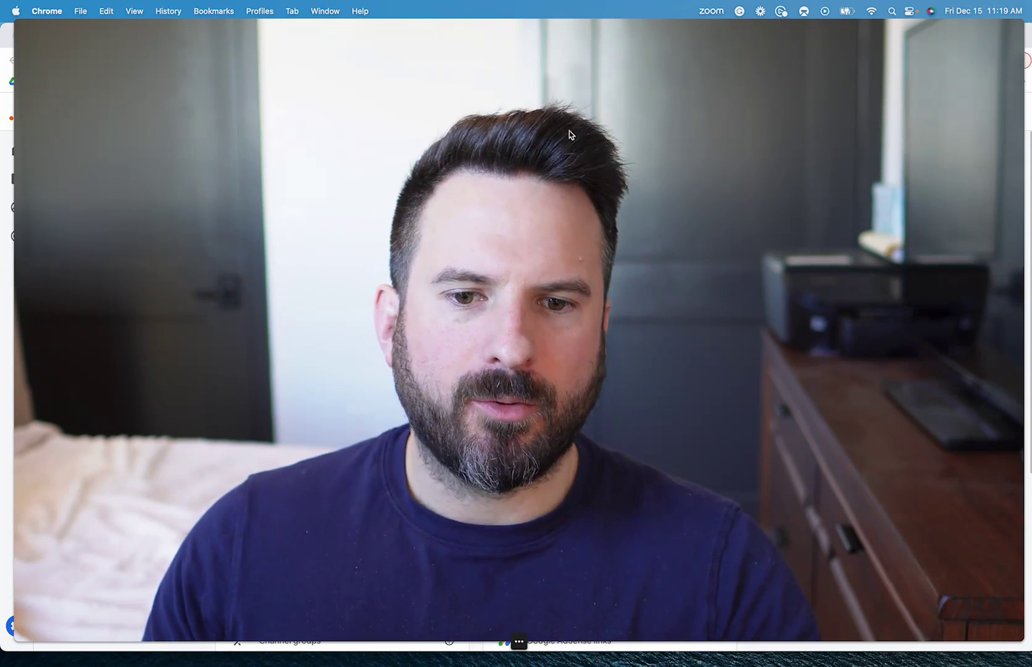
Open the 'Traffic acquisition: test' report under Reports > Life cycle > Acquisition.
left_click(517, 638)
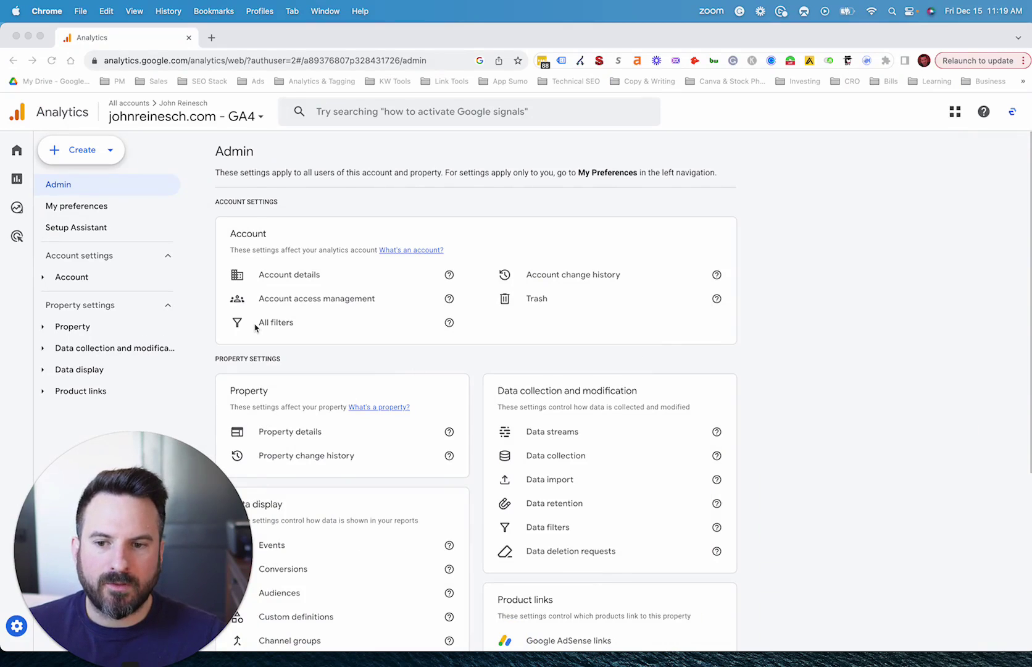
left_click_drag(139, 574, 892, 555)
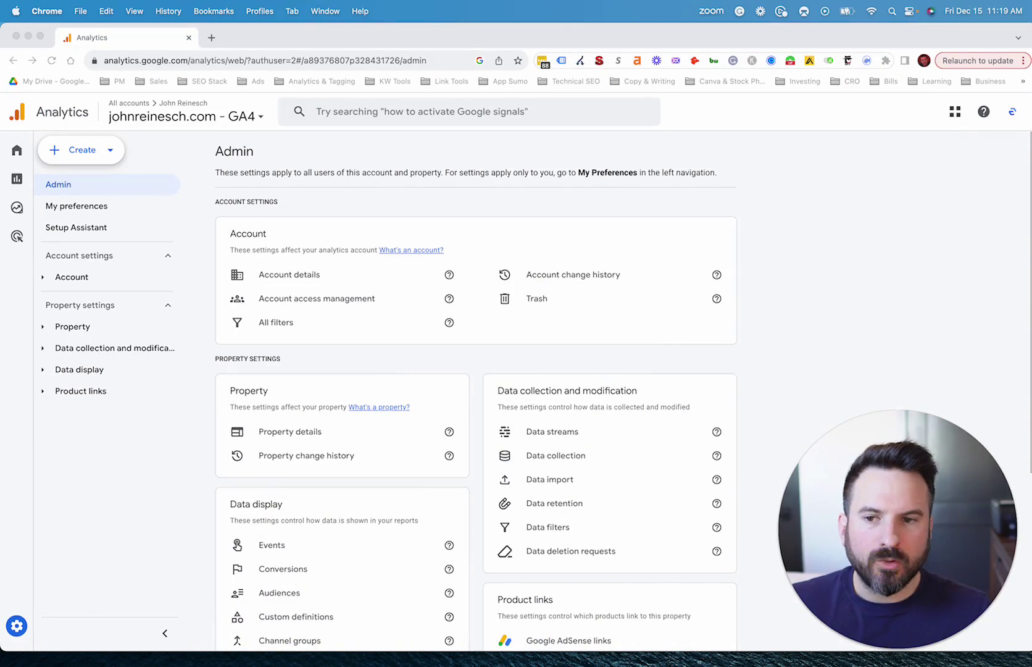
left_click(21, 180)
mouse_move(58, 187)
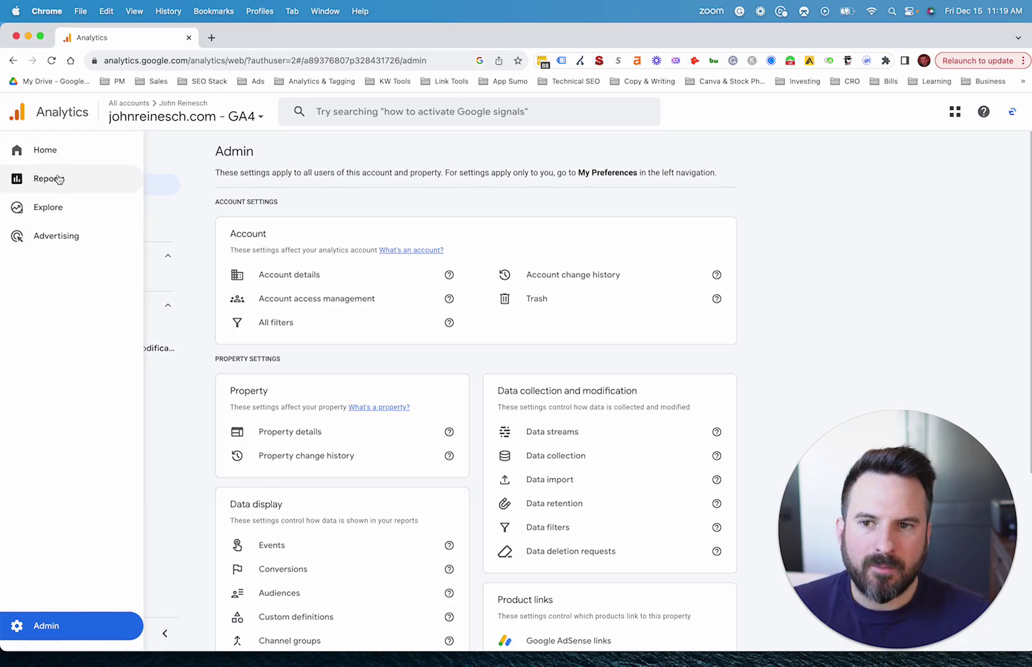
left_click(28, 178)
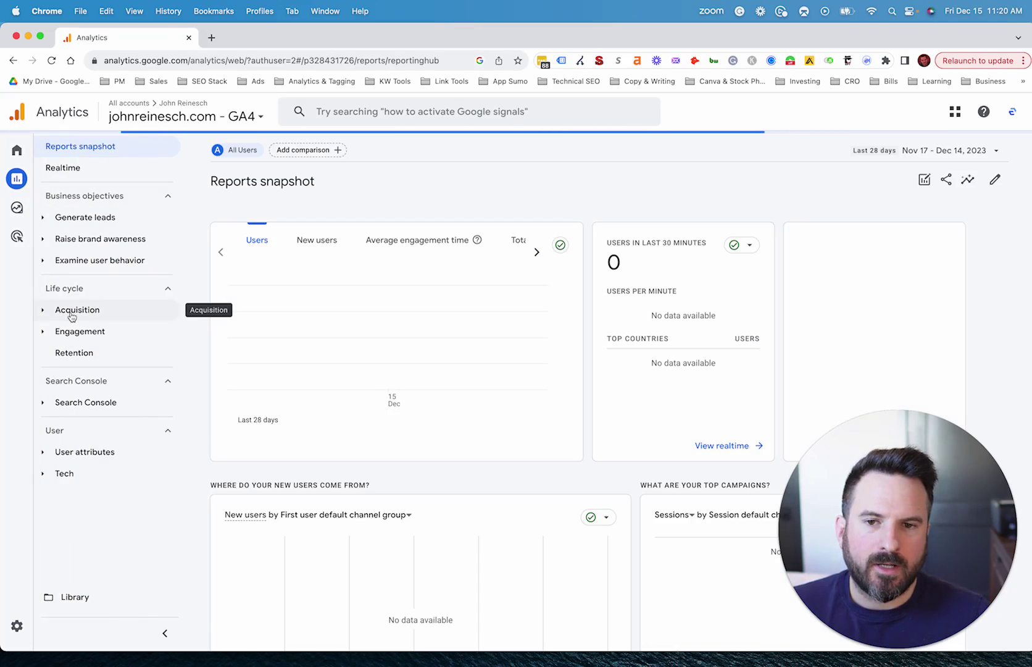
left_click(73, 314)
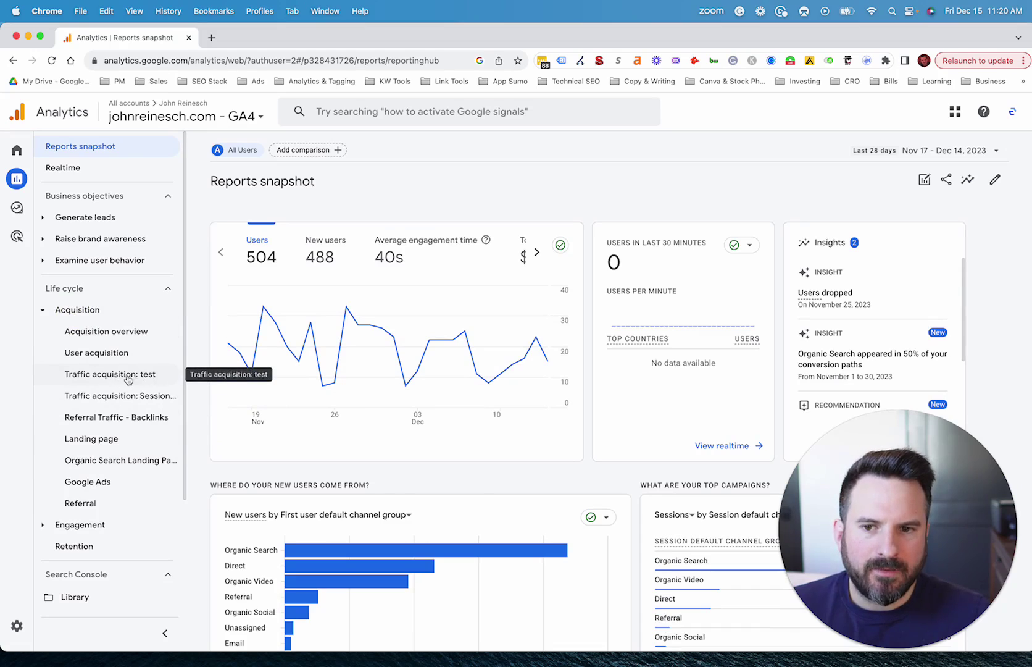
left_click(120, 378)
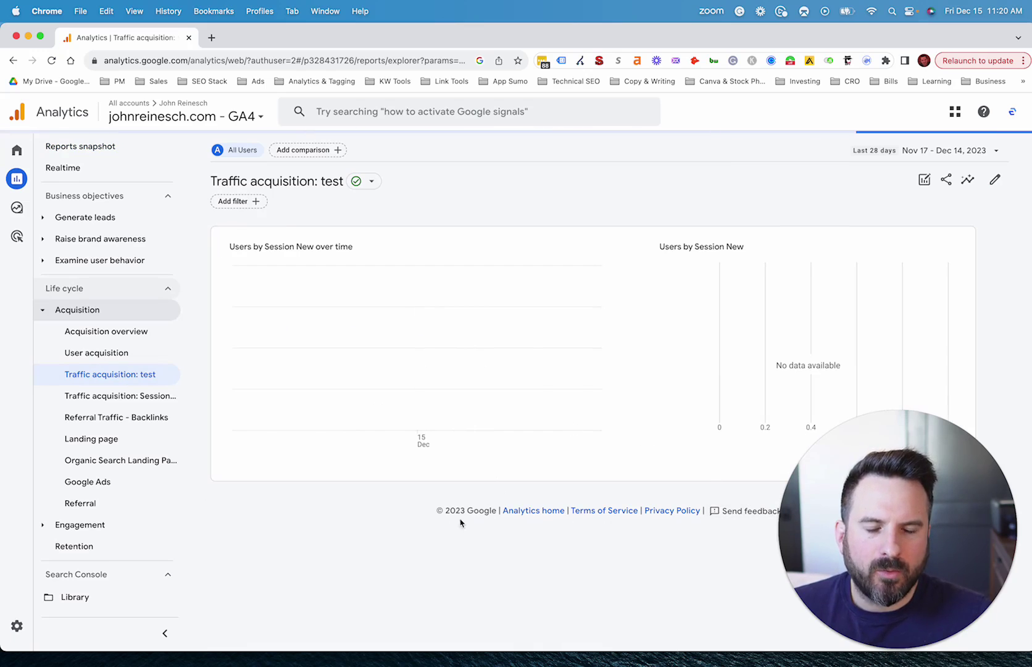
scroll(526, 498, "down", 5)
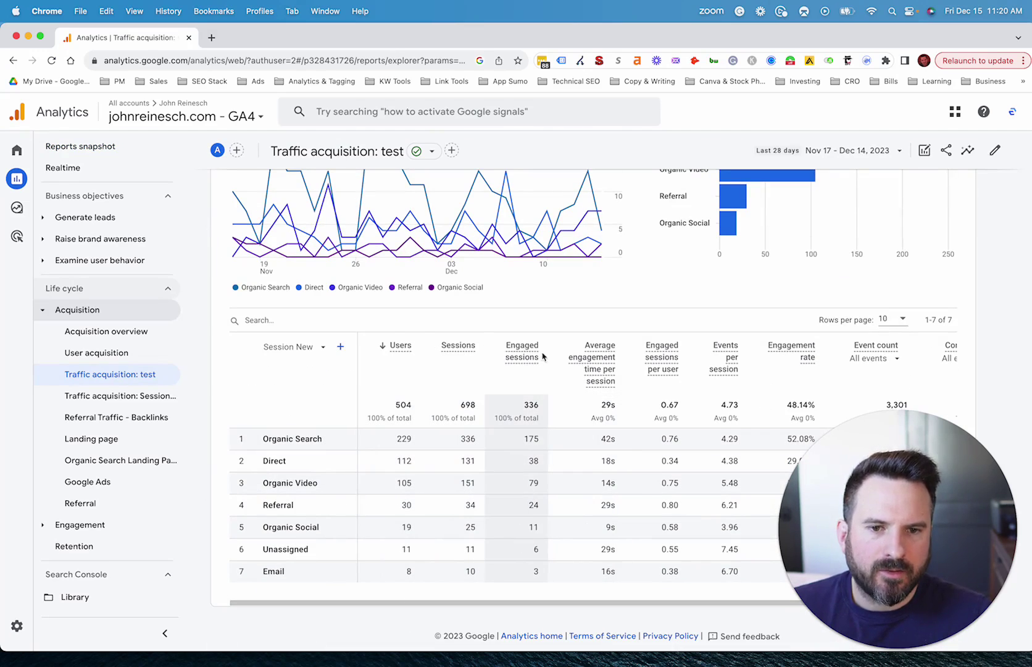
scroll(852, 357, "right", 4)
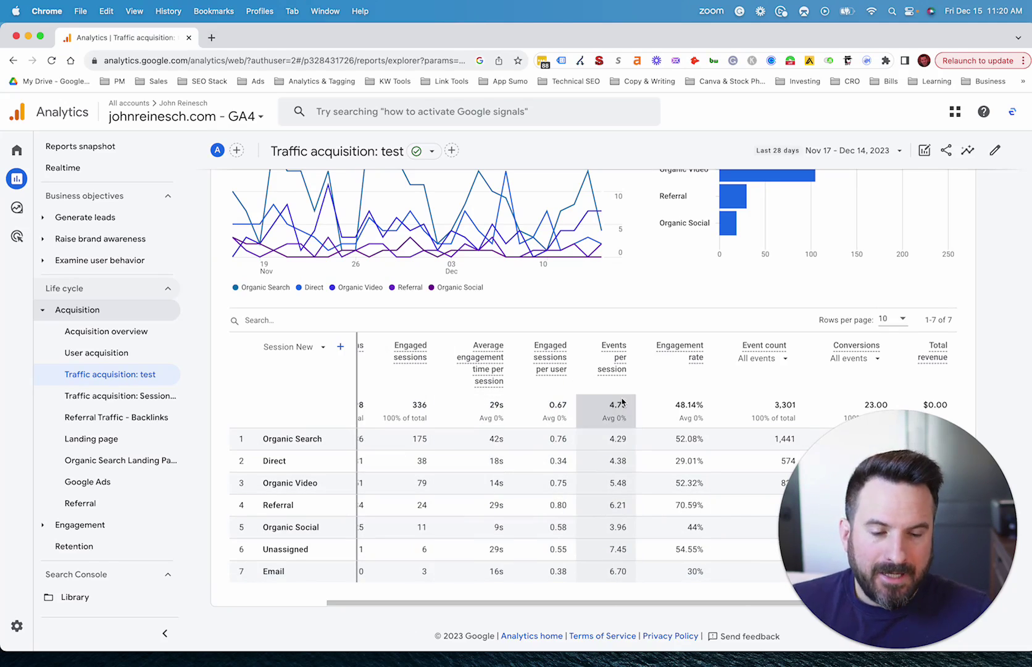
scroll(617, 395, "up", 3)
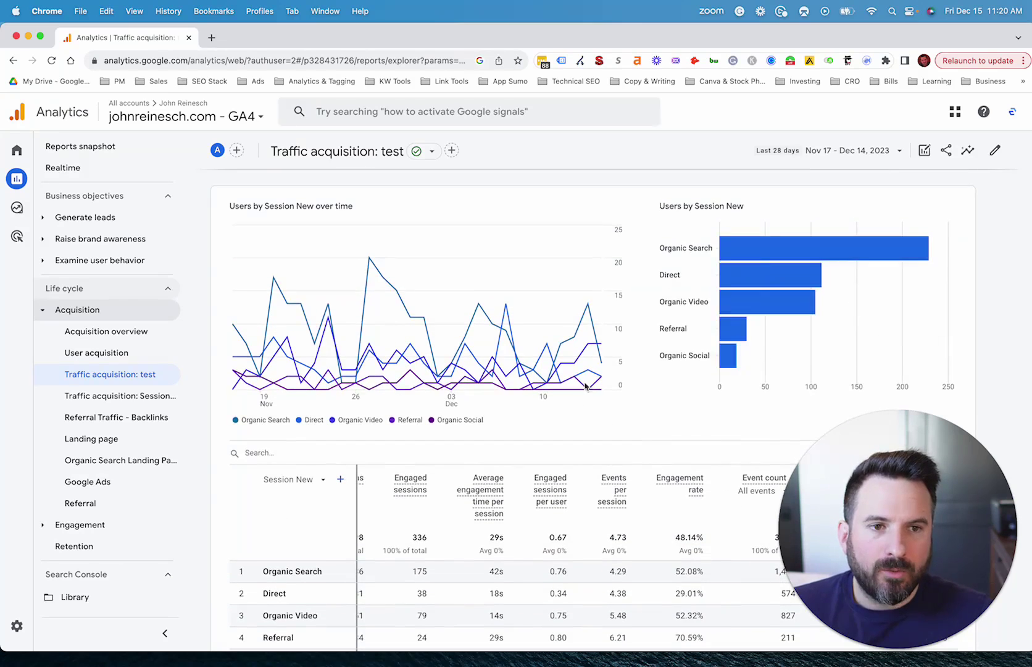
scroll(593, 370, "down", 1)
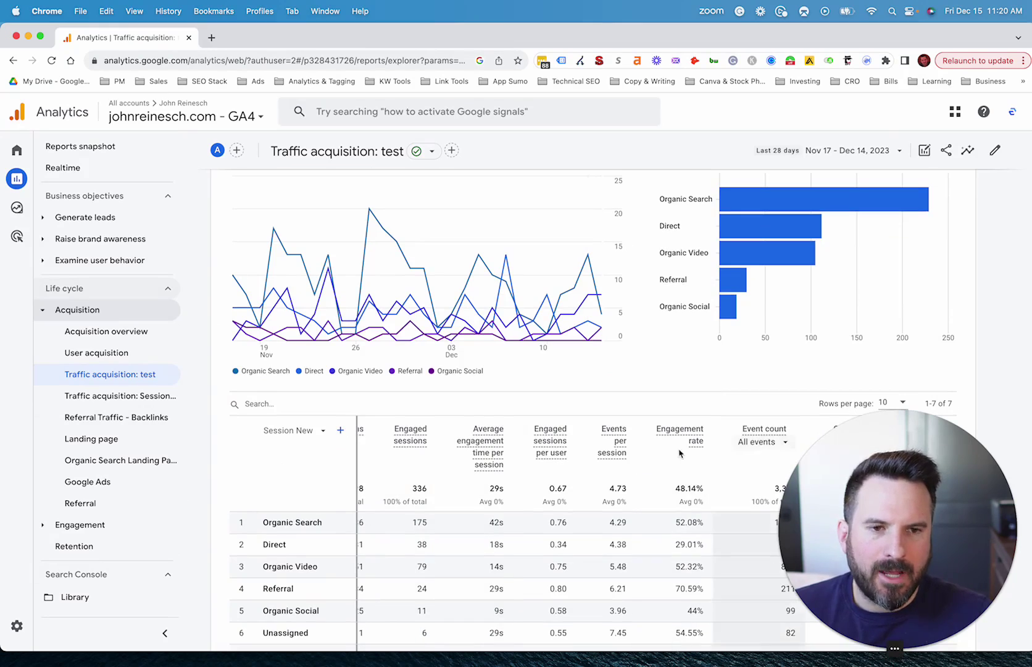
mouse_move(925, 194)
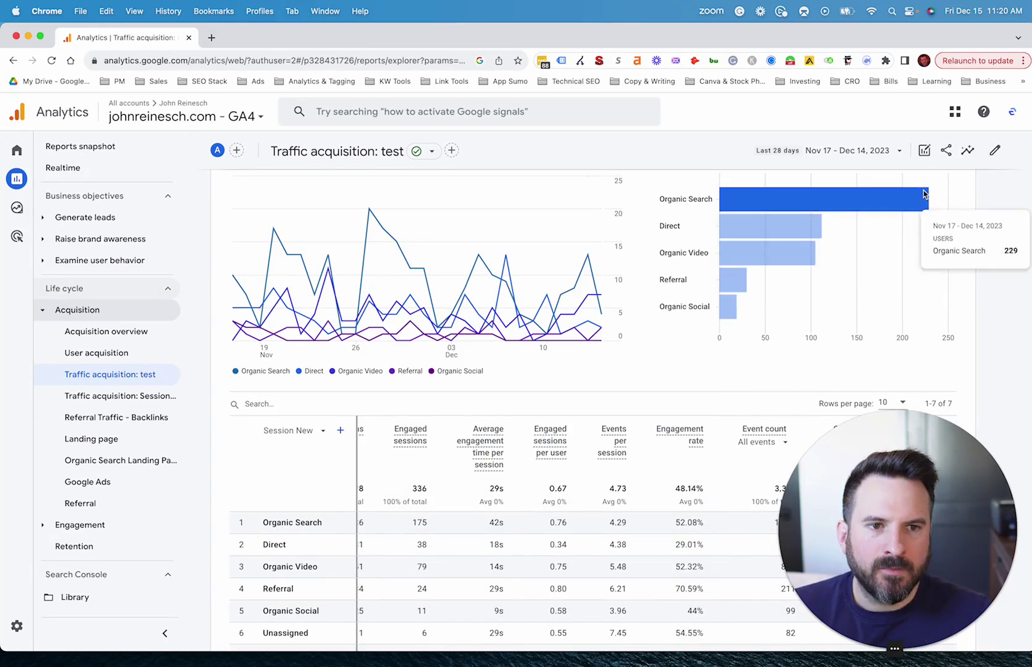
Open Customize report for Traffic acquisition: test and review its dimensions, metrics and charts.
left_click(993, 152)
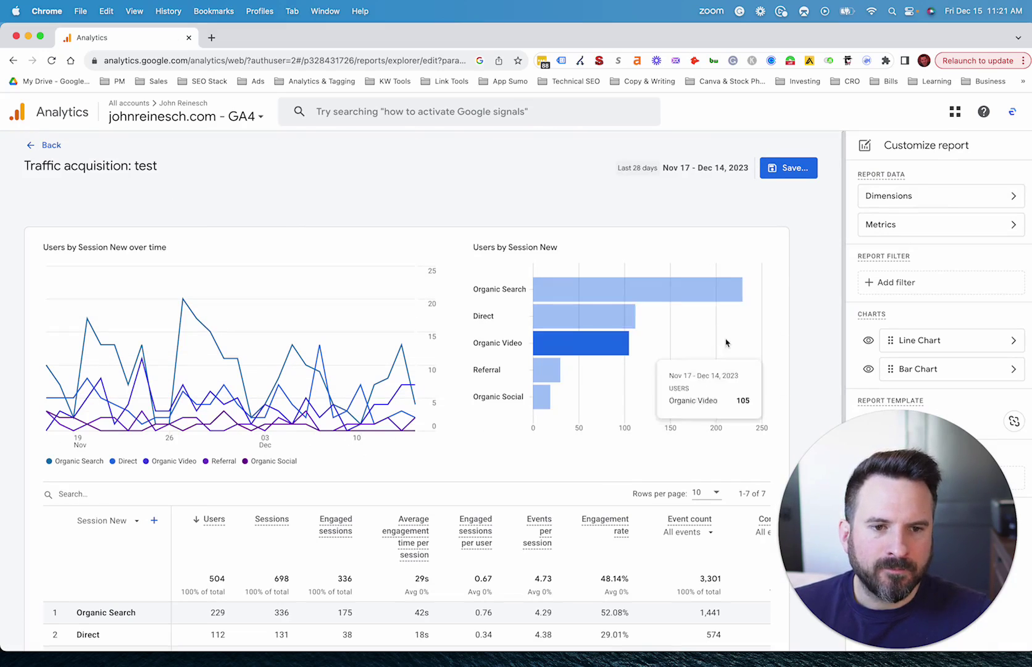
scroll(196, 419, "down", 3)
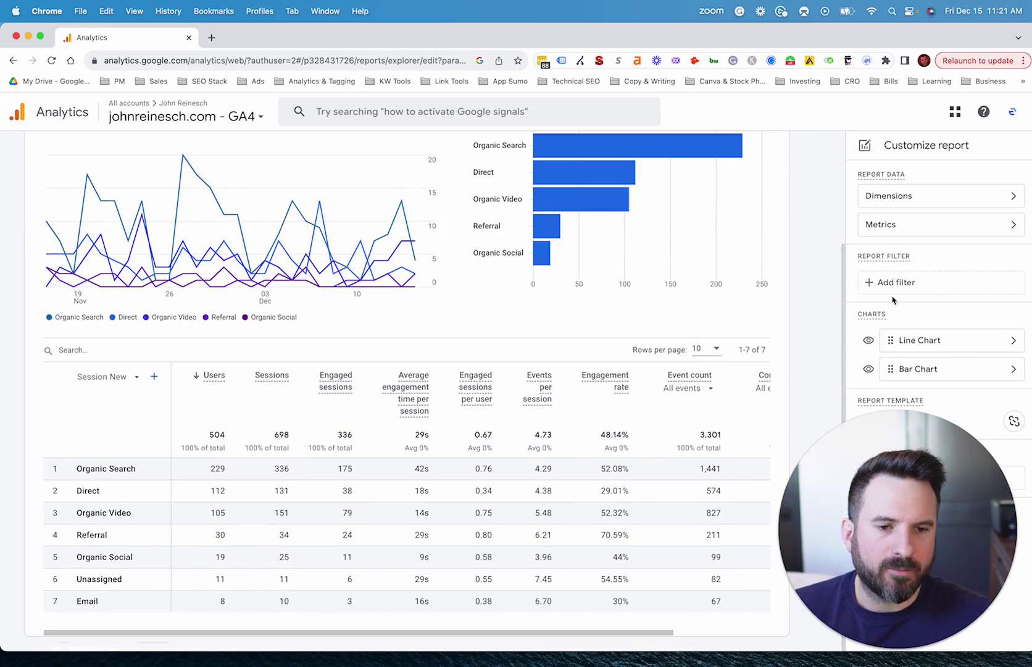
left_click_drag(969, 444, 148, 512)
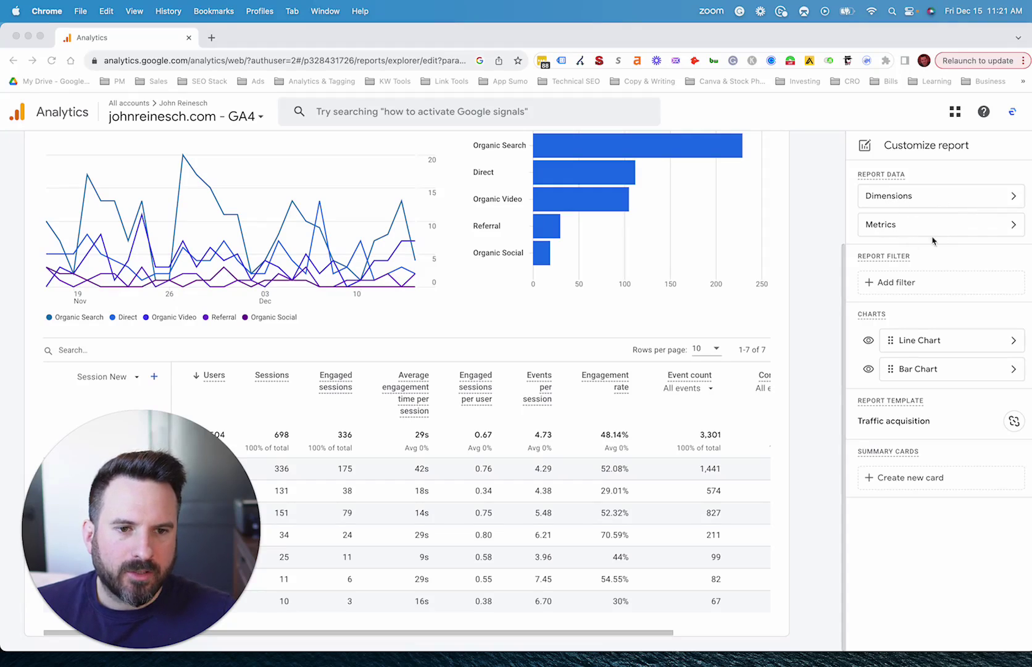
Move Engaged sessions per user to fourth place, above Average engagement time per session.
left_click(890, 225)
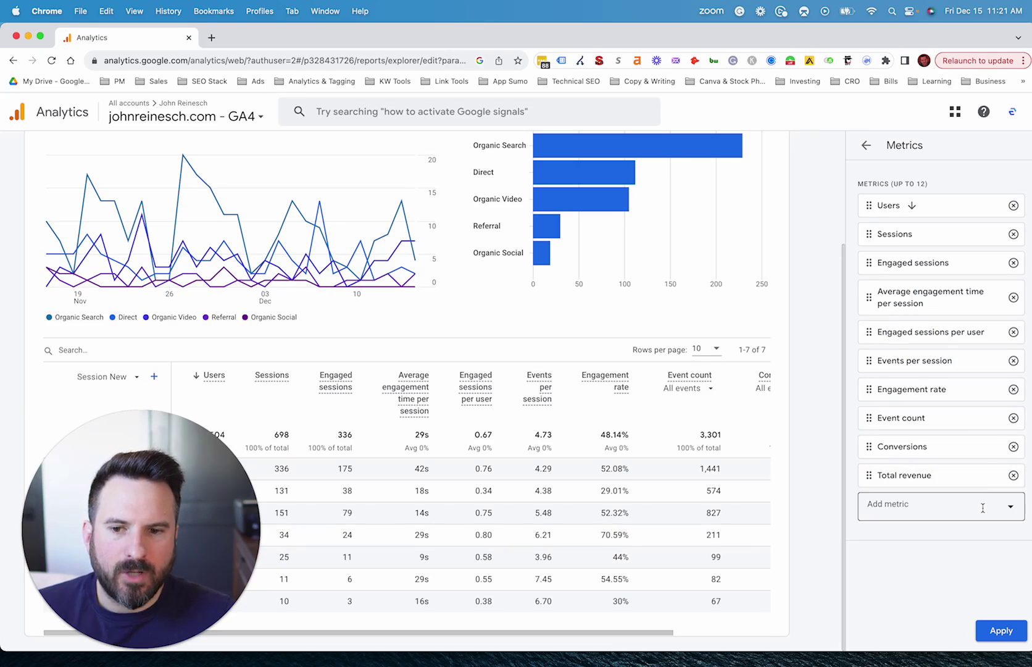
left_click(869, 346)
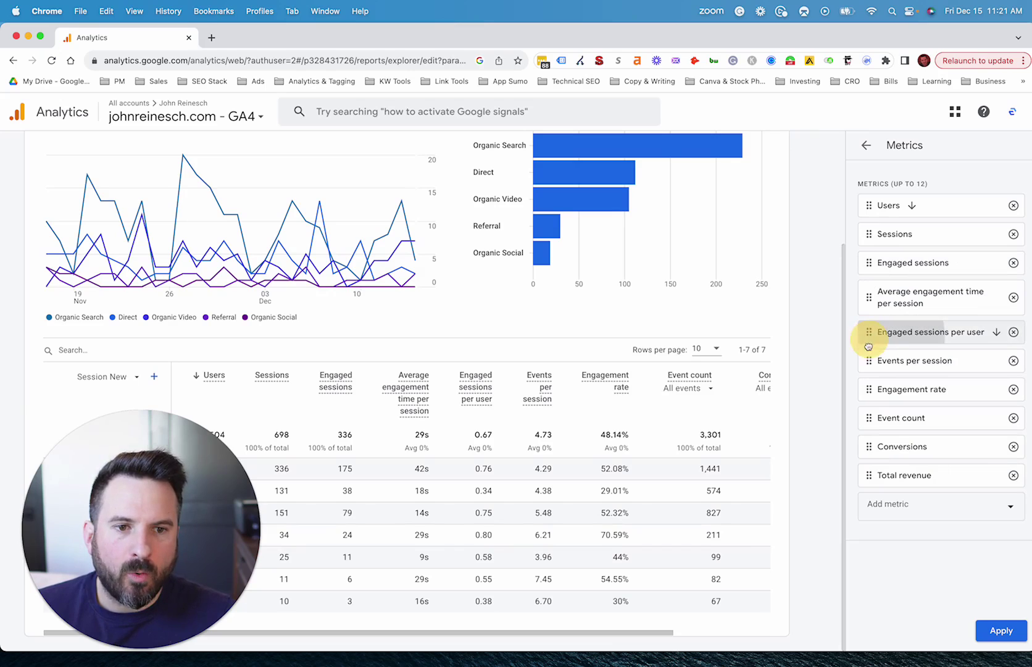
mouse_move(869, 333)
left_mouse_down()
mouse_move(869, 353)
mouse_move(871, 314)
left_mouse_up()
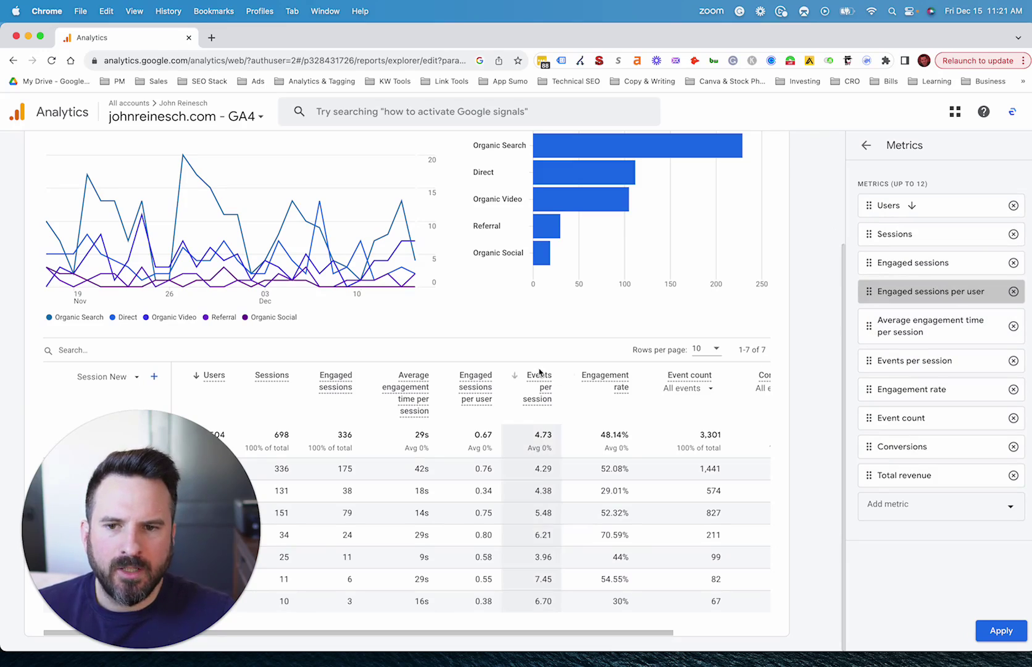
left_click_drag(456, 632, 753, 632)
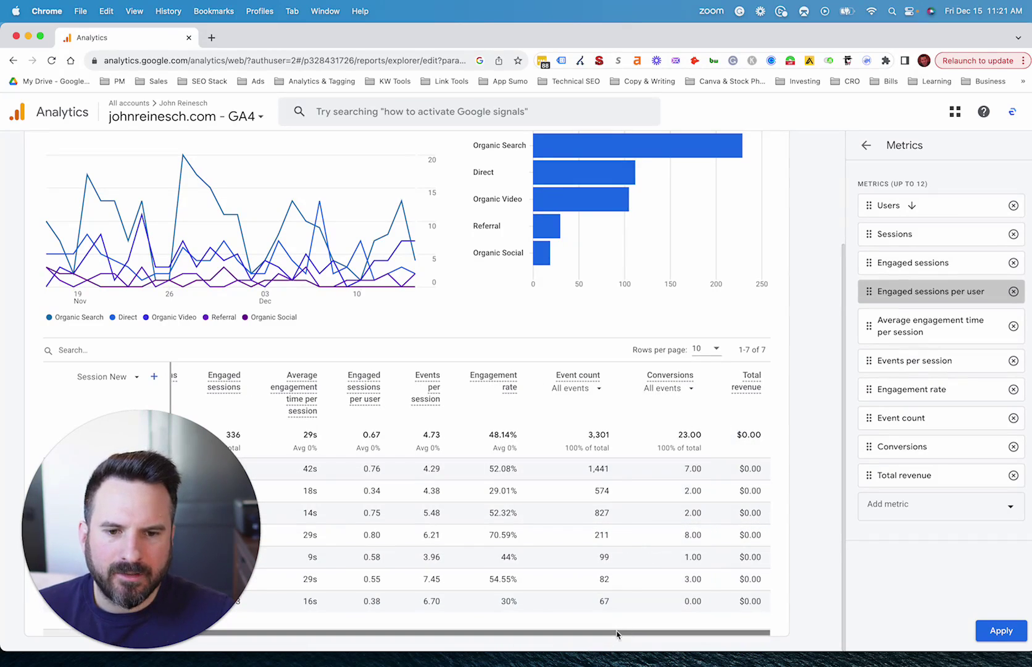
left_click_drag(617, 635, 511, 629)
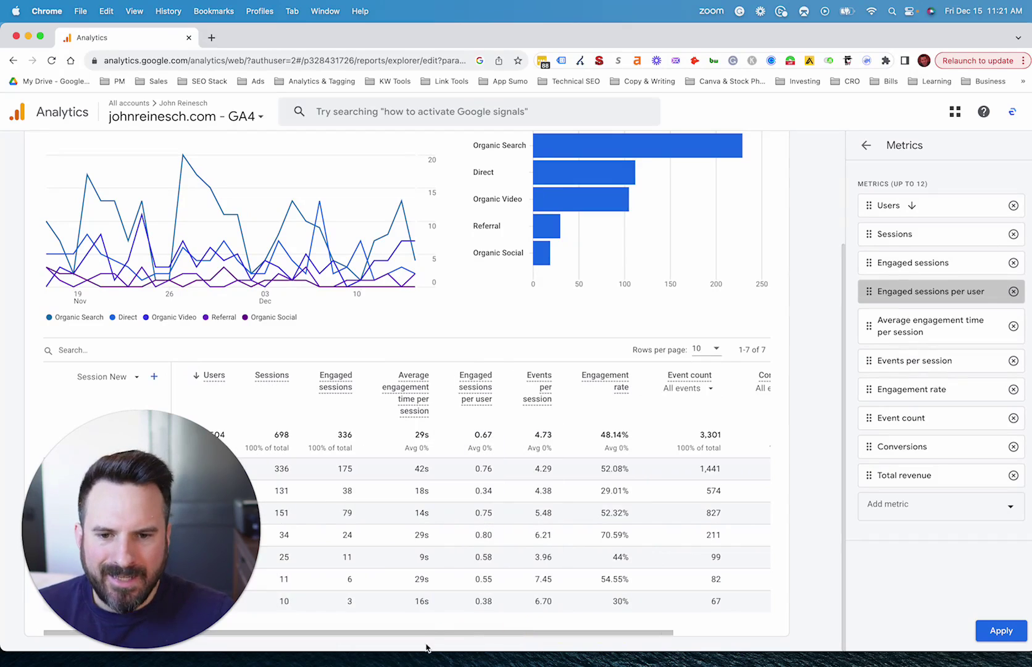
left_click_drag(420, 634, 346, 594)
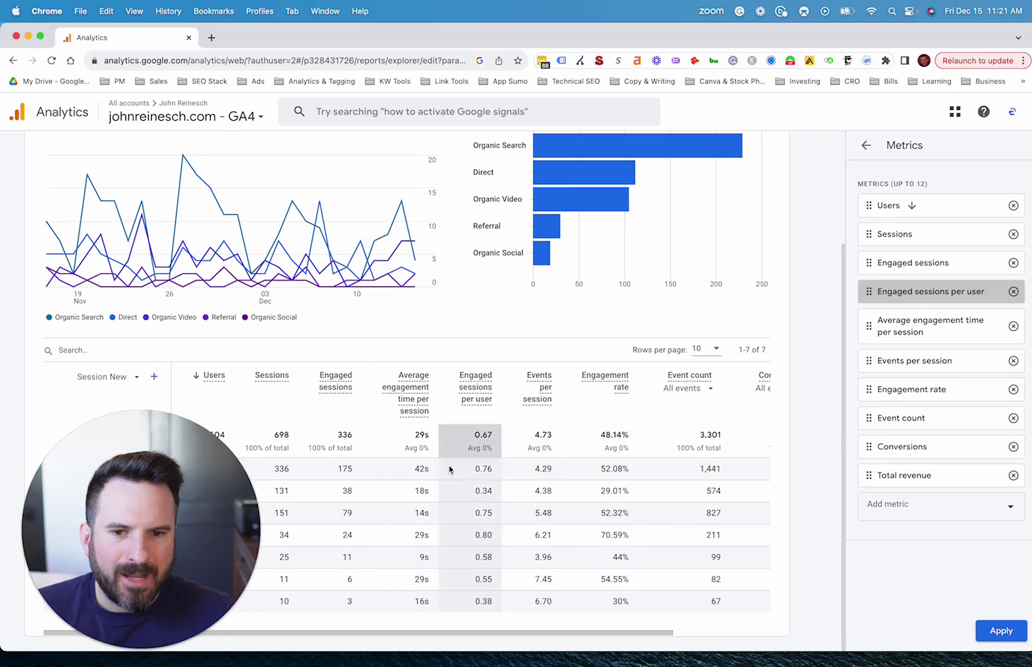
left_click_drag(558, 634, 534, 630)
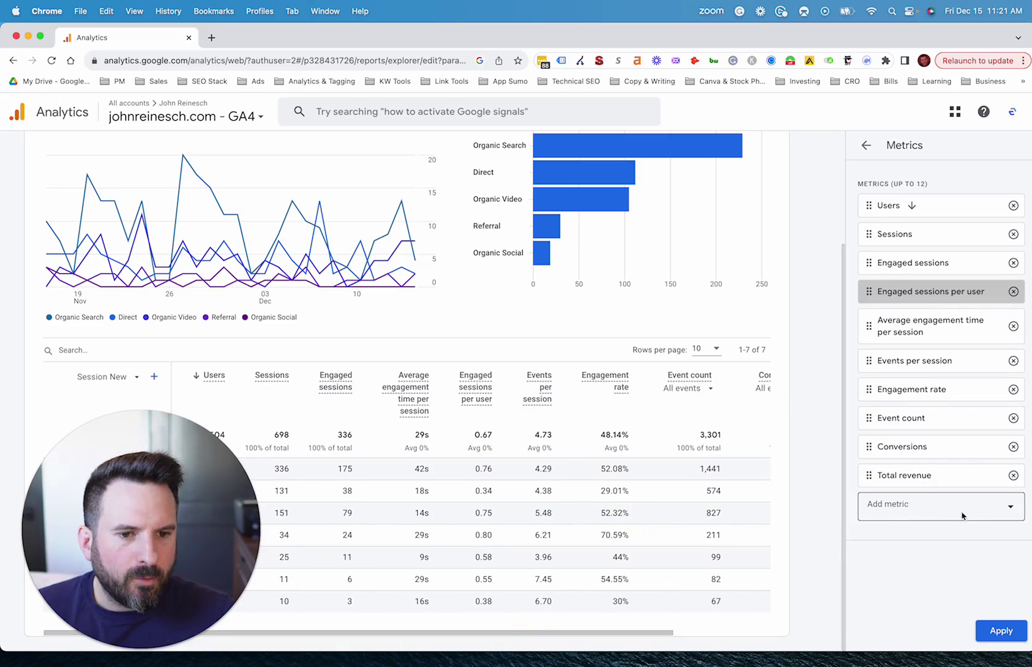
Add the Views and Views per session metrics to the report and apply them.
left_click(977, 507)
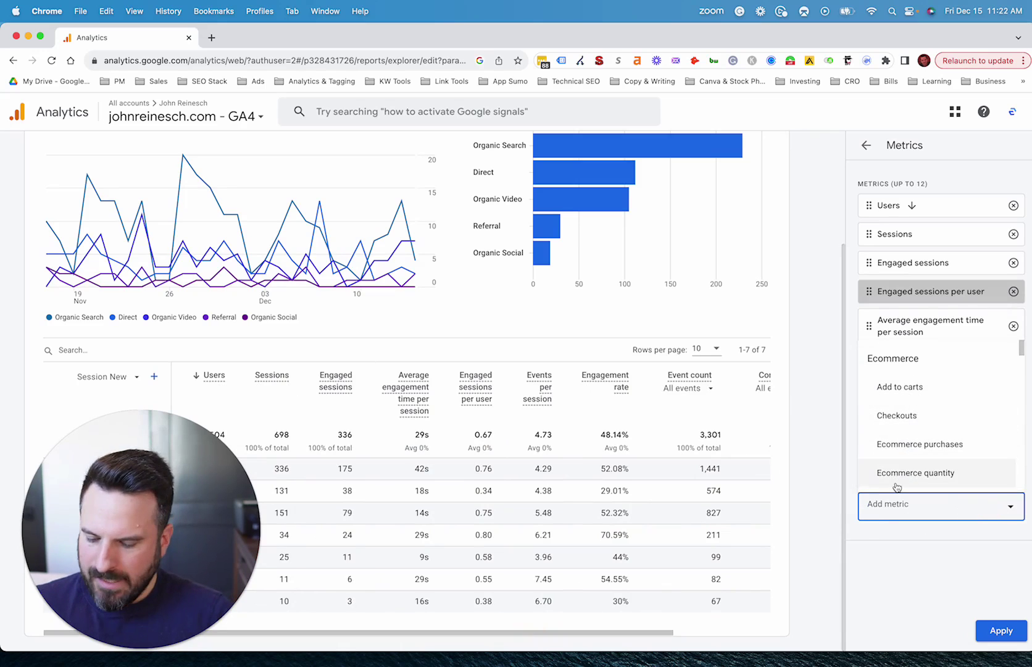
type("pages / see")
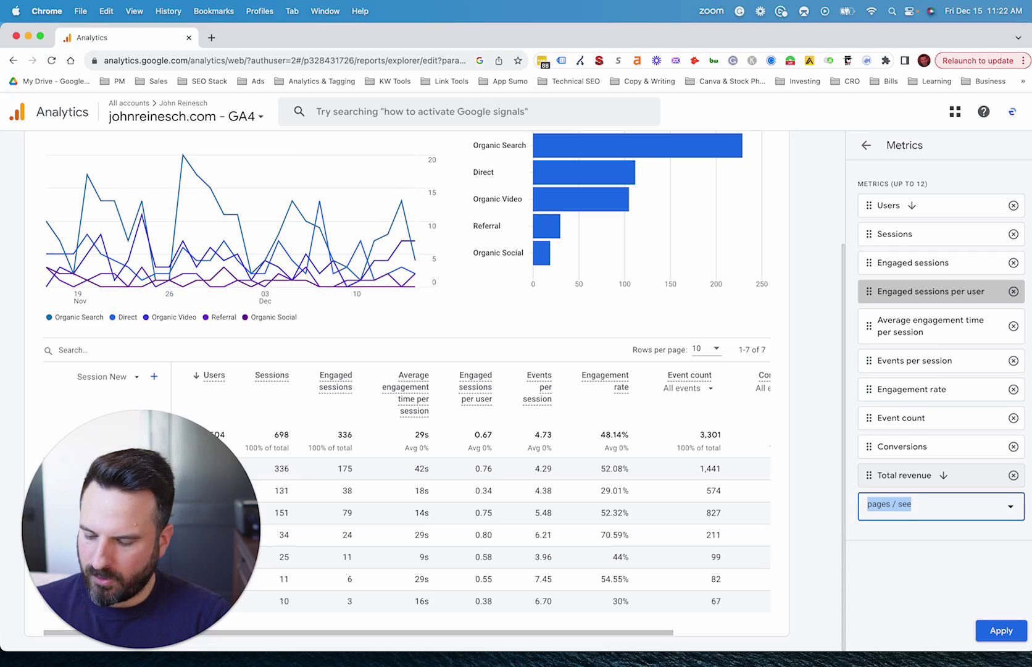
type("pageview")
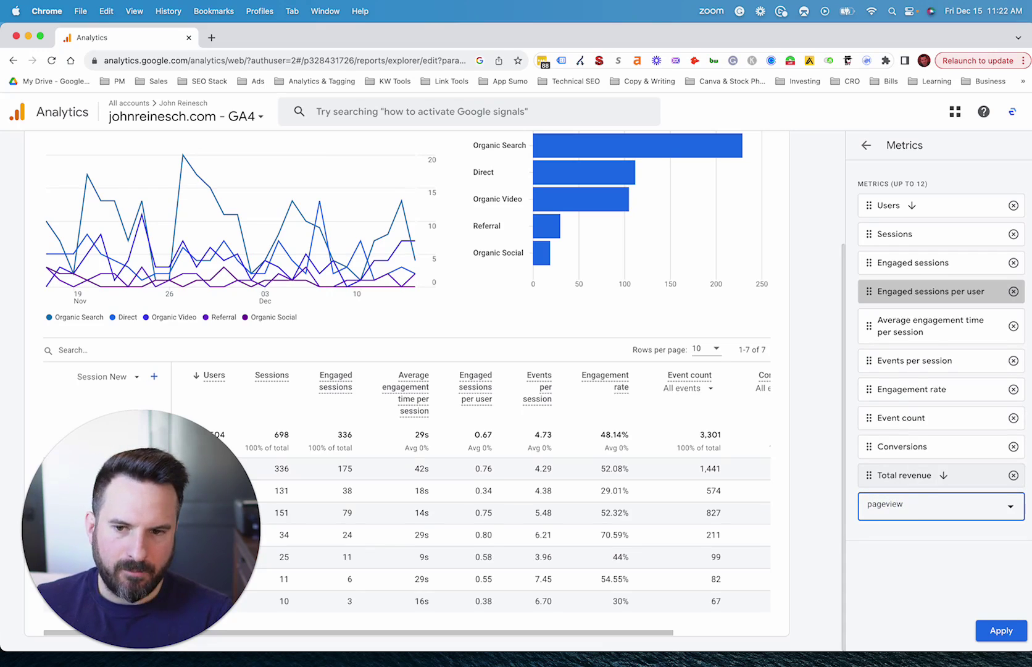
key("BackSpace")
key("BackSpace")
key("BackSpace")
key("BackSpace")
type("s per")
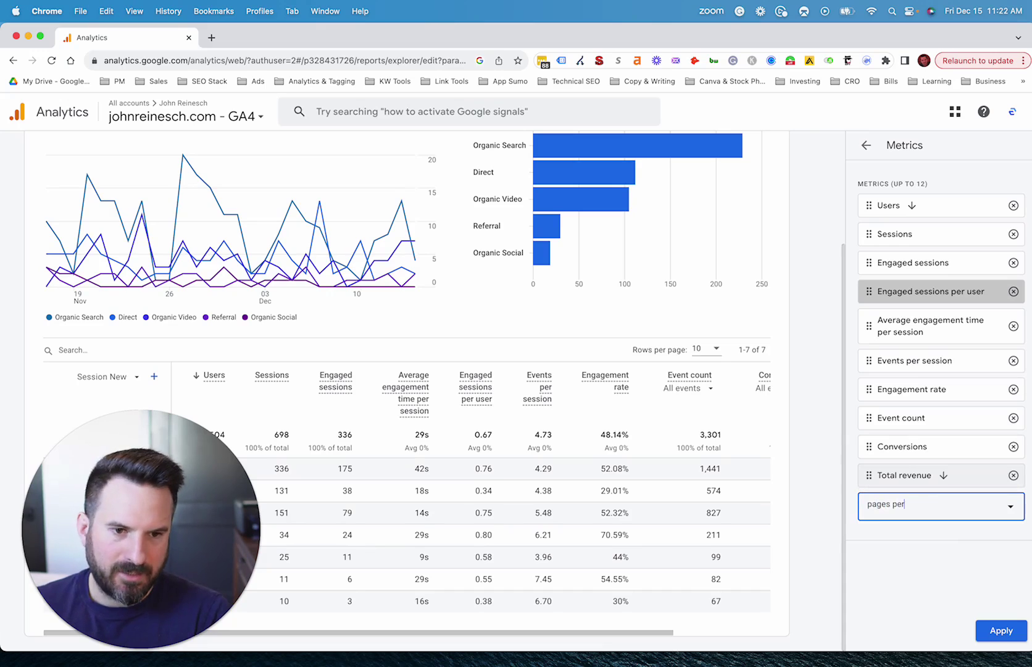
type("views")
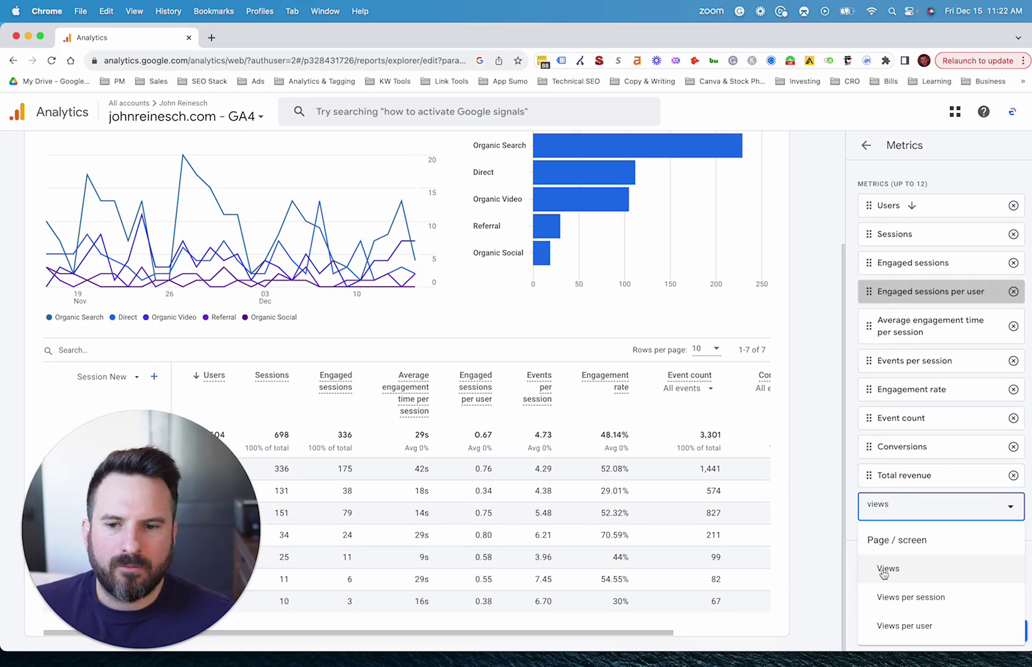
left_click(888, 569)
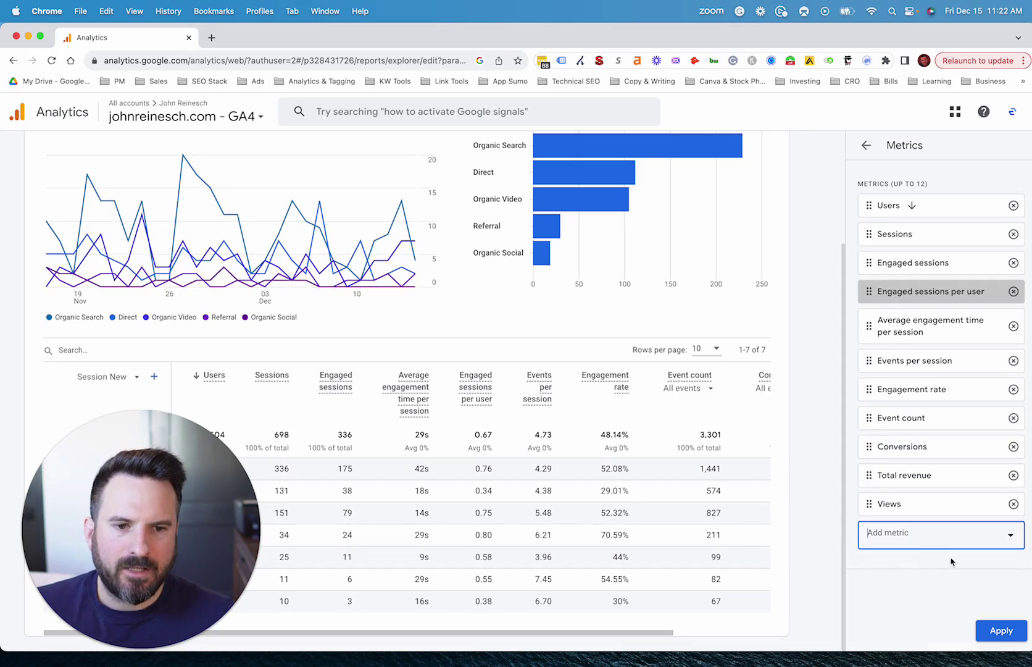
left_click(899, 539)
type("views")
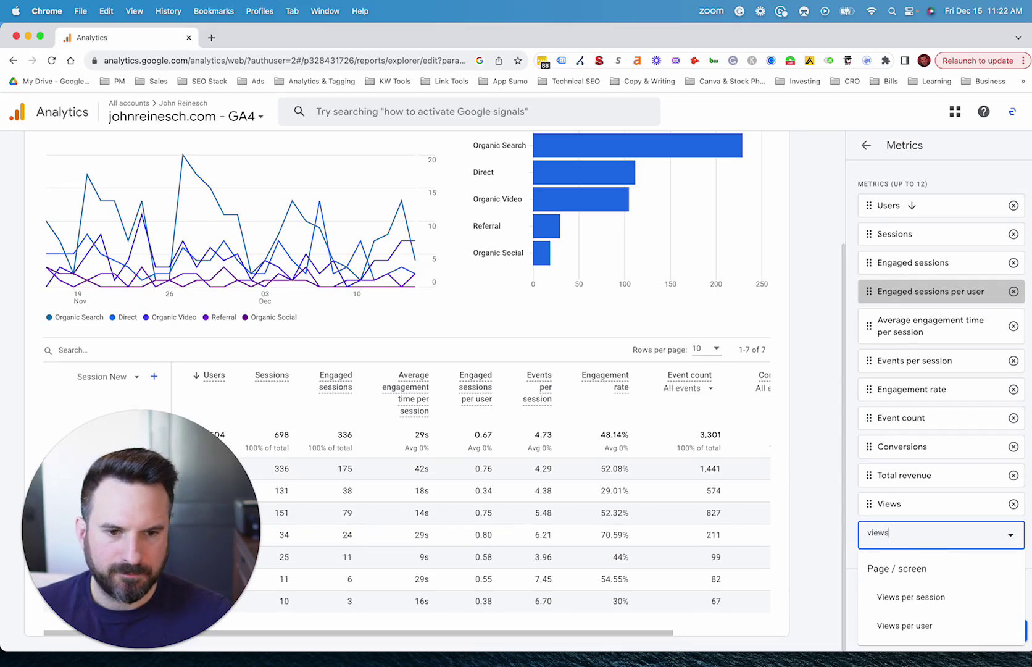
left_click(920, 596)
left_click(994, 631)
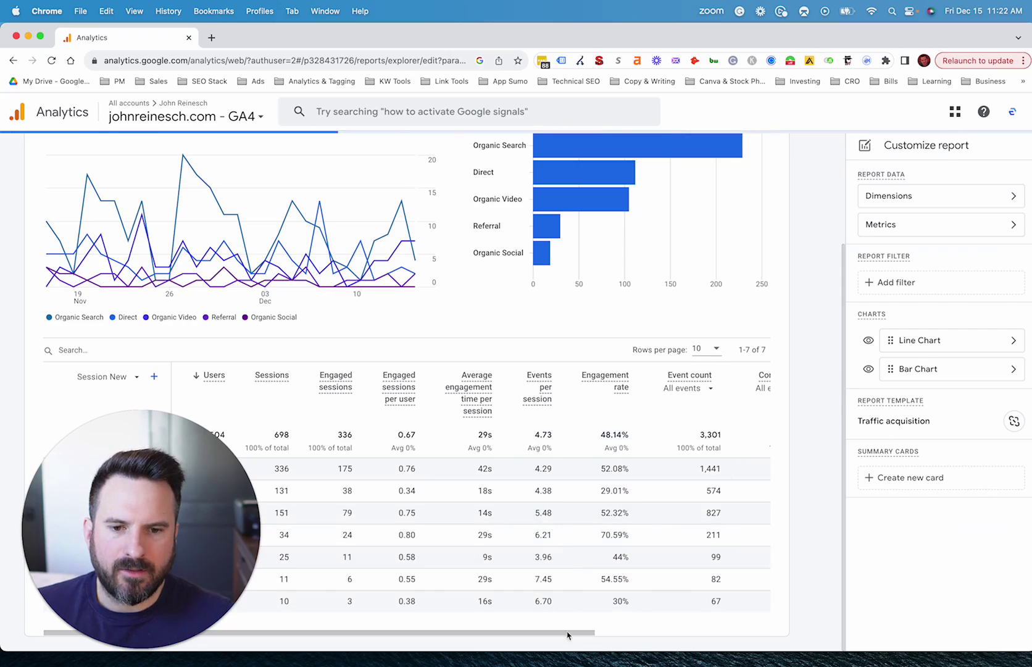
Reorder the metrics so Views and Views per session follow Sessions, then apply.
left_click(889, 198)
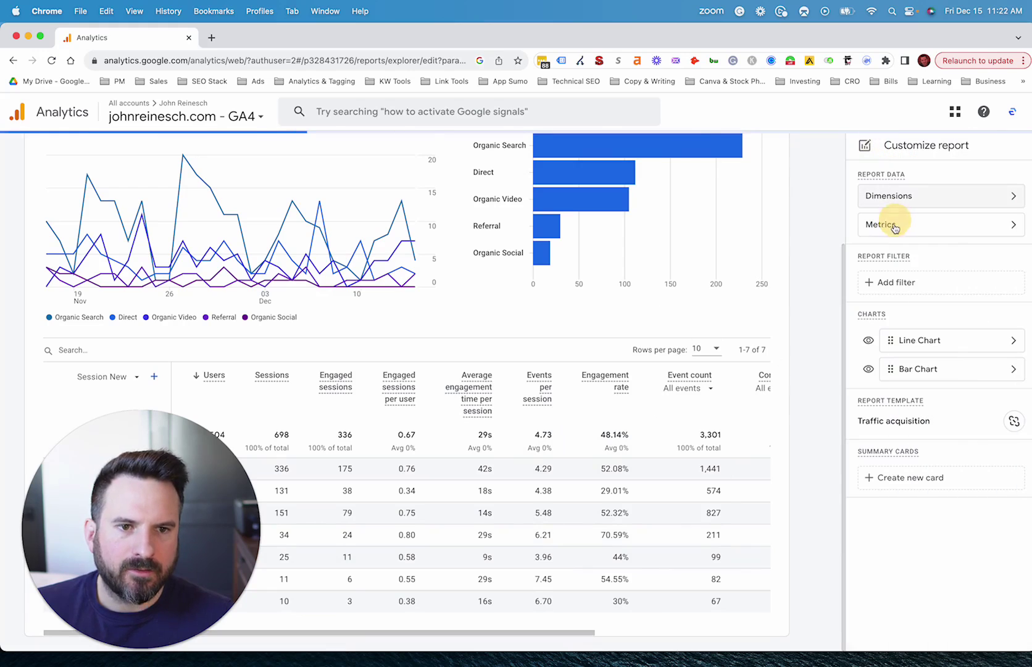
left_click(895, 228)
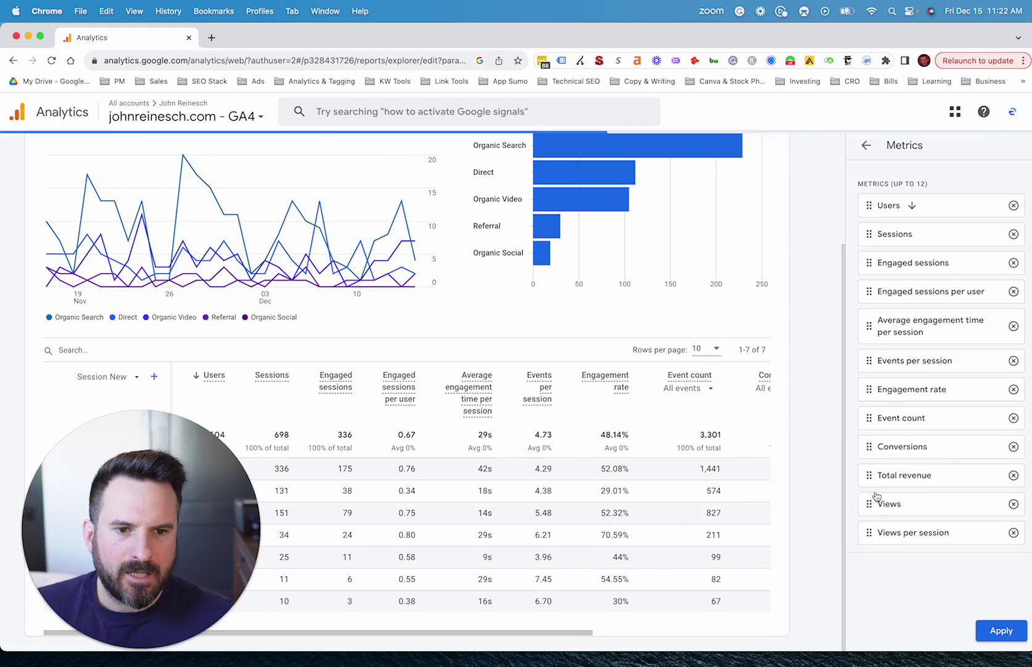
left_click_drag(876, 495, 870, 262)
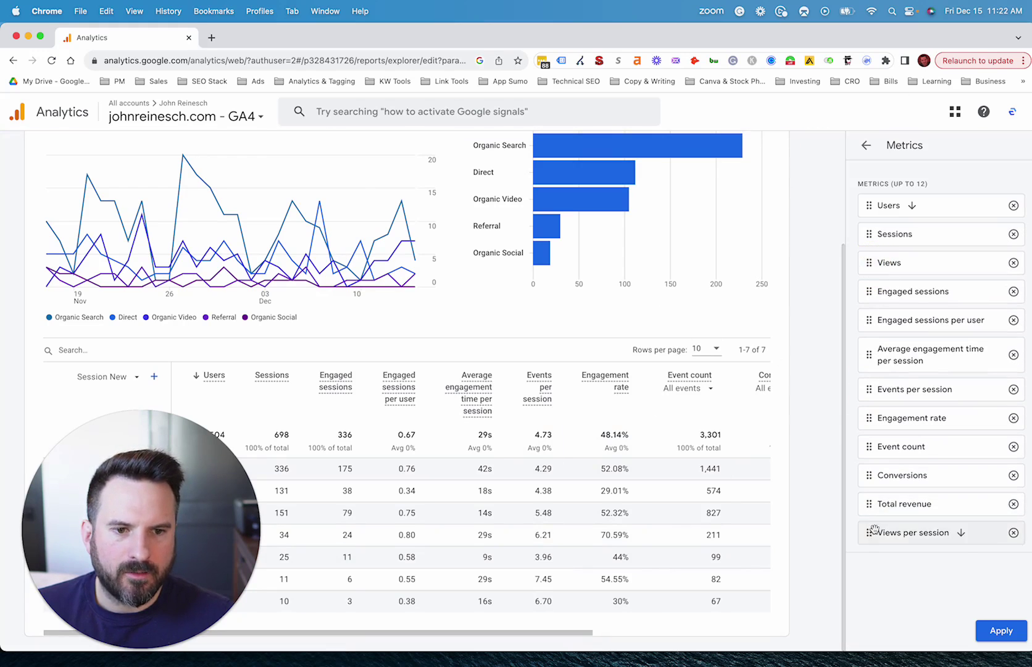
left_click_drag(874, 530, 871, 289)
left_click(1001, 630)
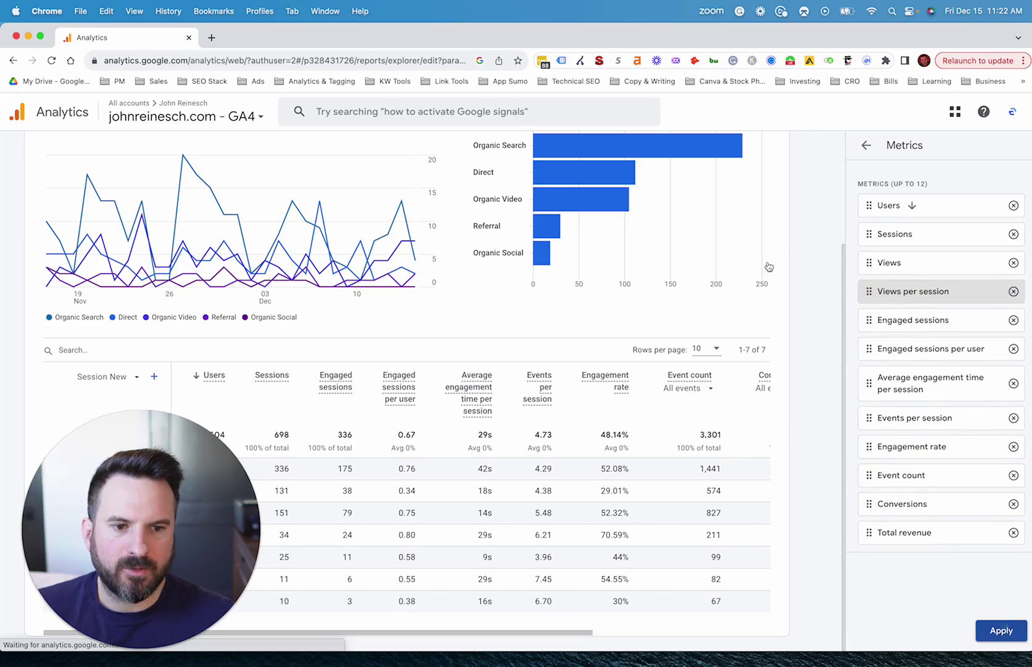
scroll(809, 222, "up", 3)
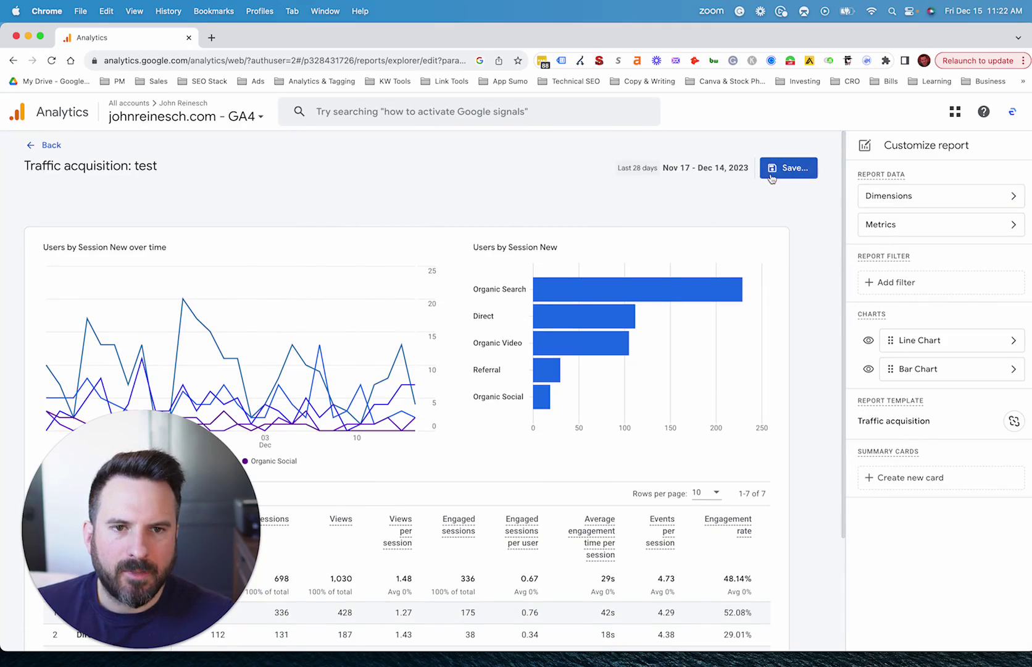
Save changes to the current Traffic acquisition: test report and return to the report view.
left_click(794, 172)
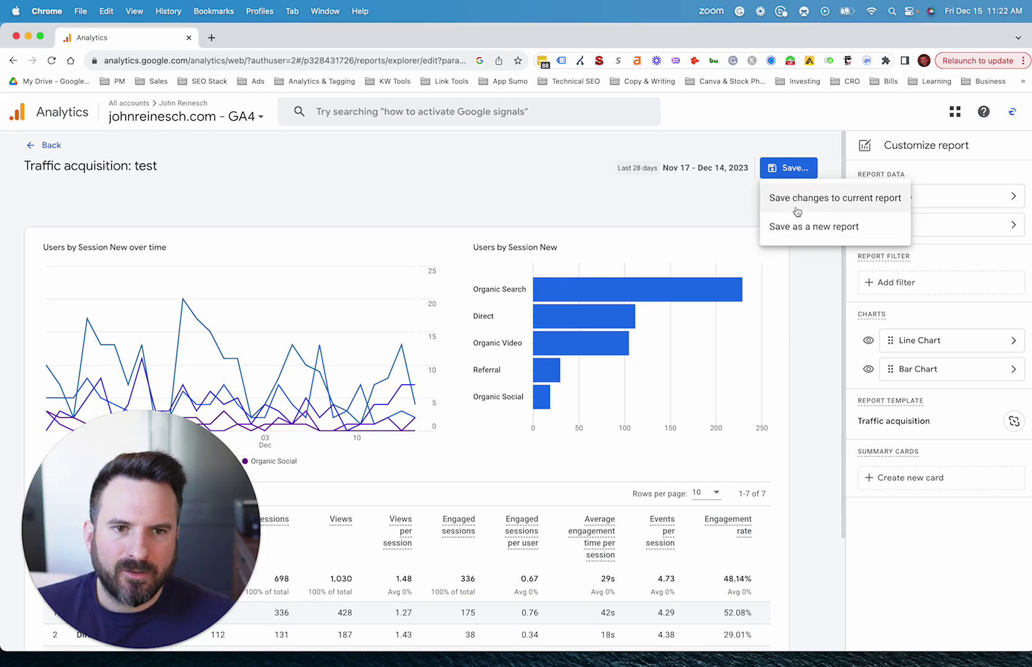
left_click(847, 202)
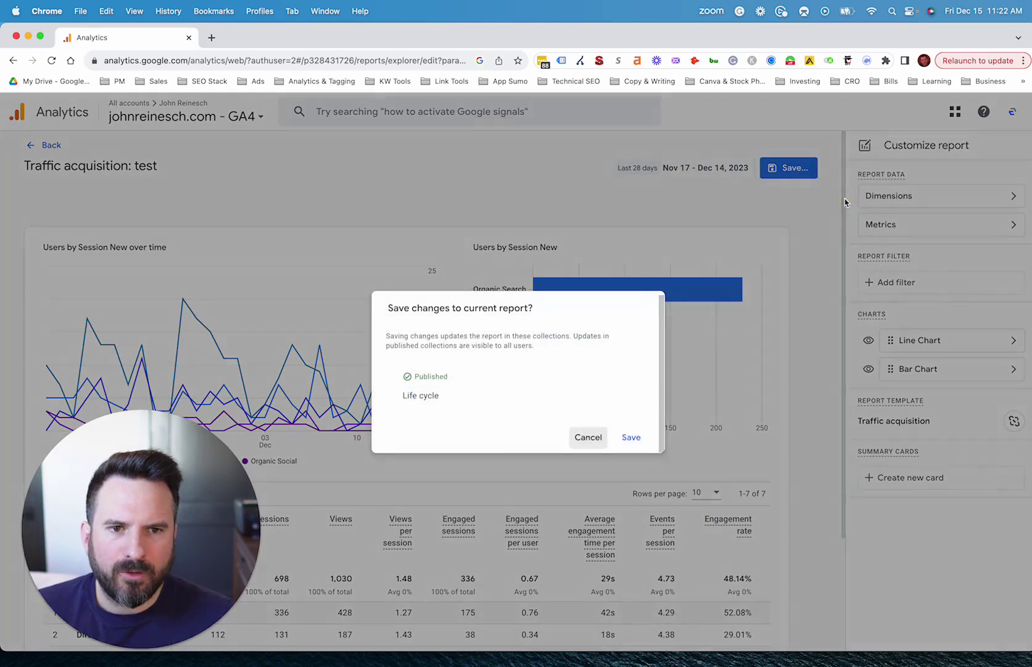
left_click(630, 438)
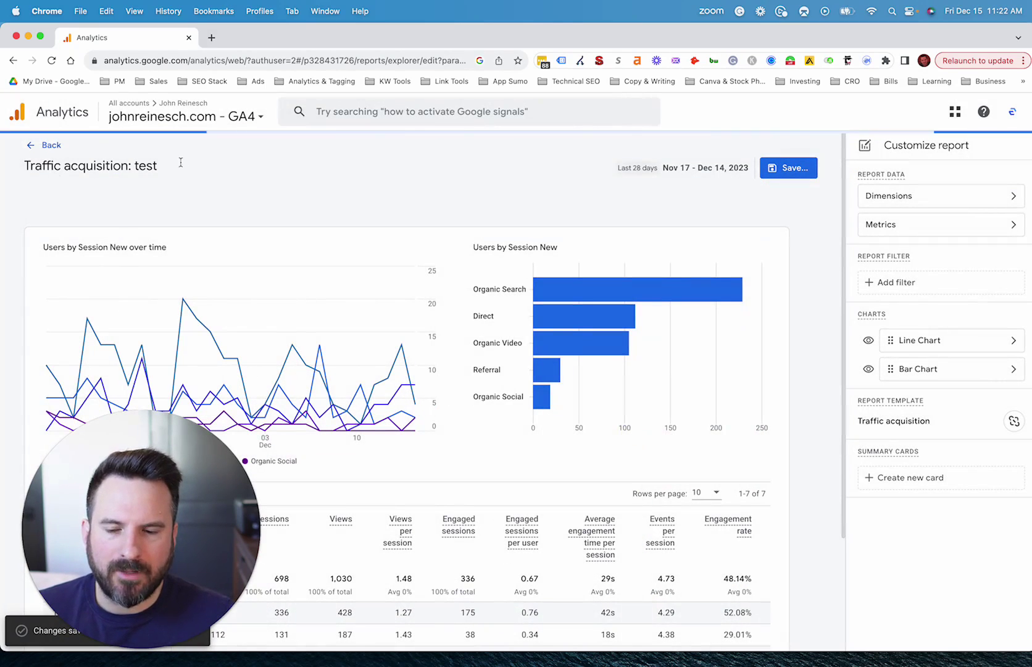
left_click(34, 146)
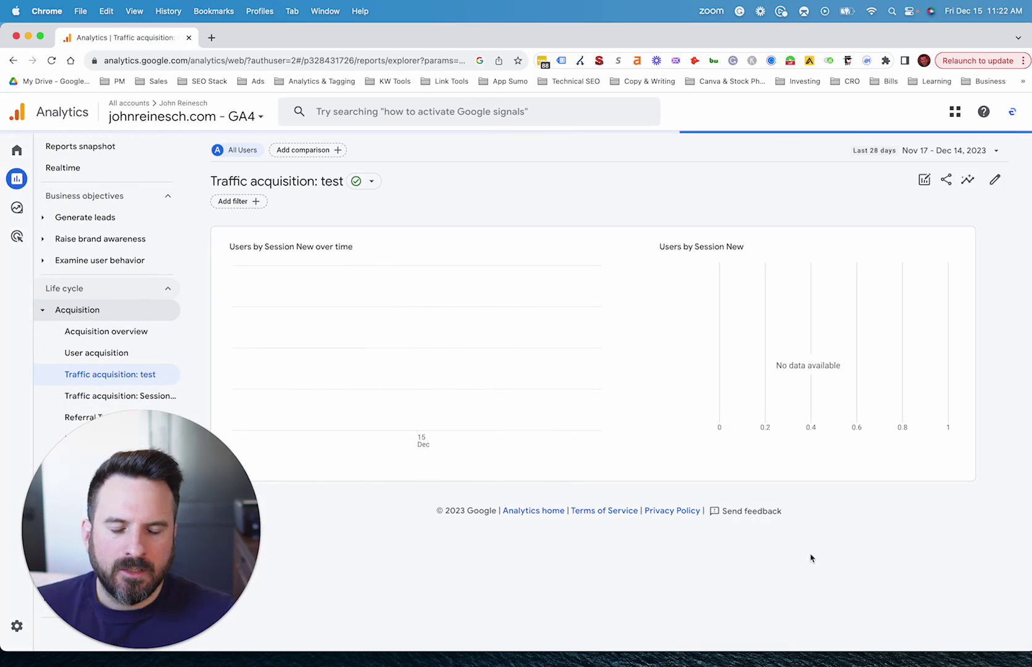
scroll(569, 549, "down", 5)
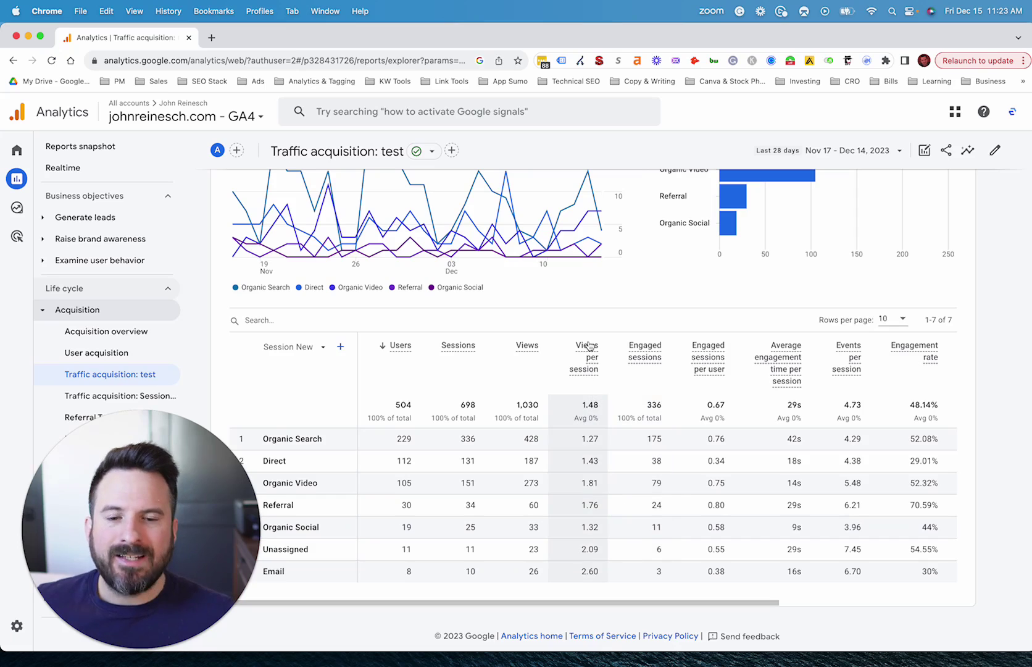
mouse_move(593, 364)
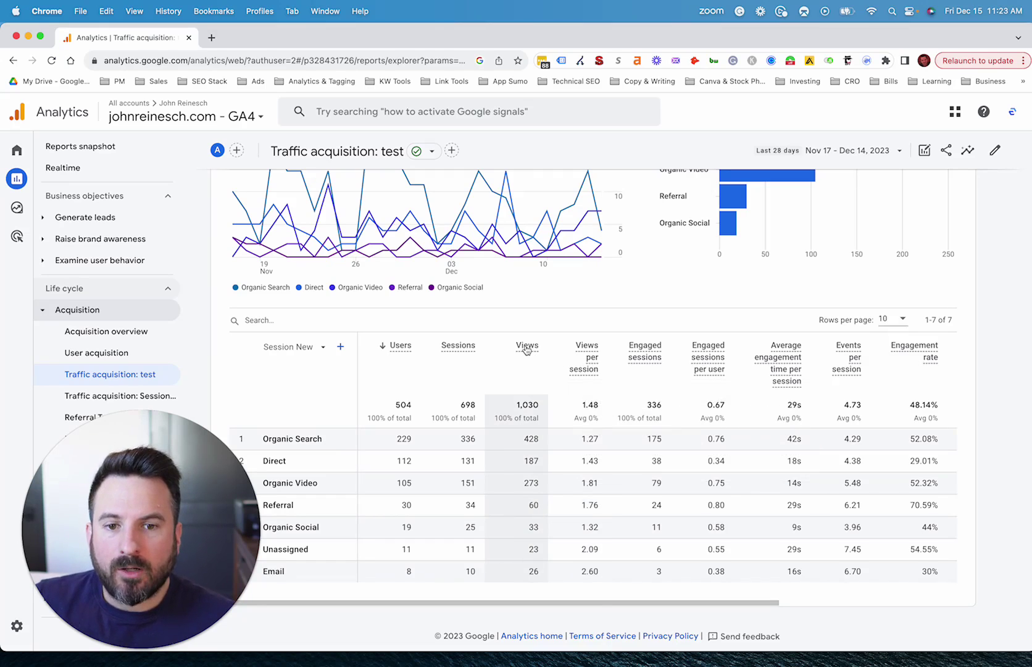
scroll(526, 350, "right", 1)
mouse_move(525, 350)
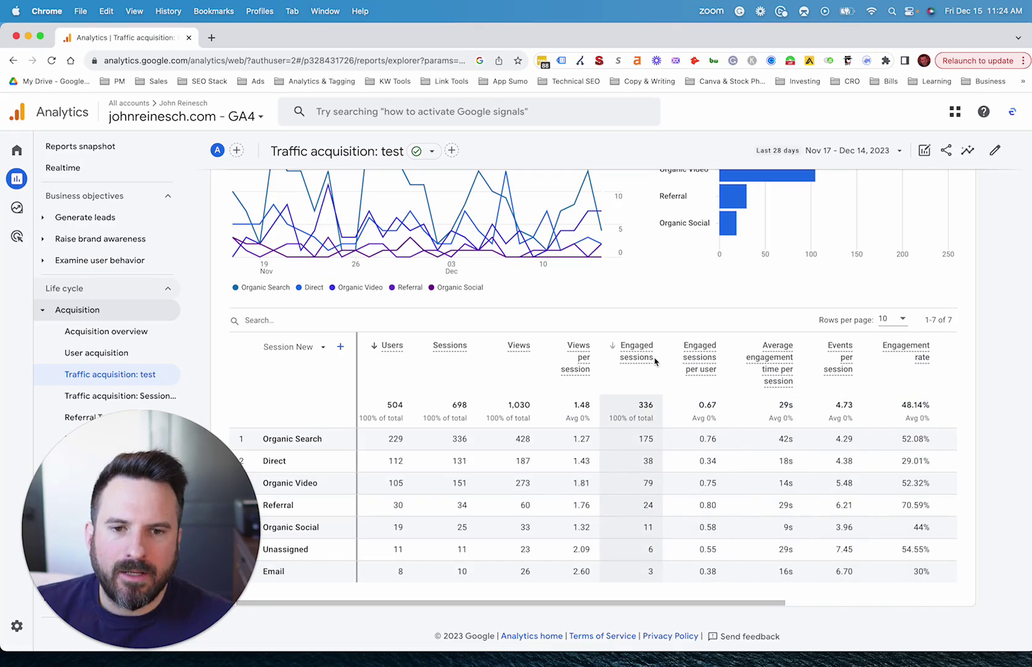
mouse_move(639, 355)
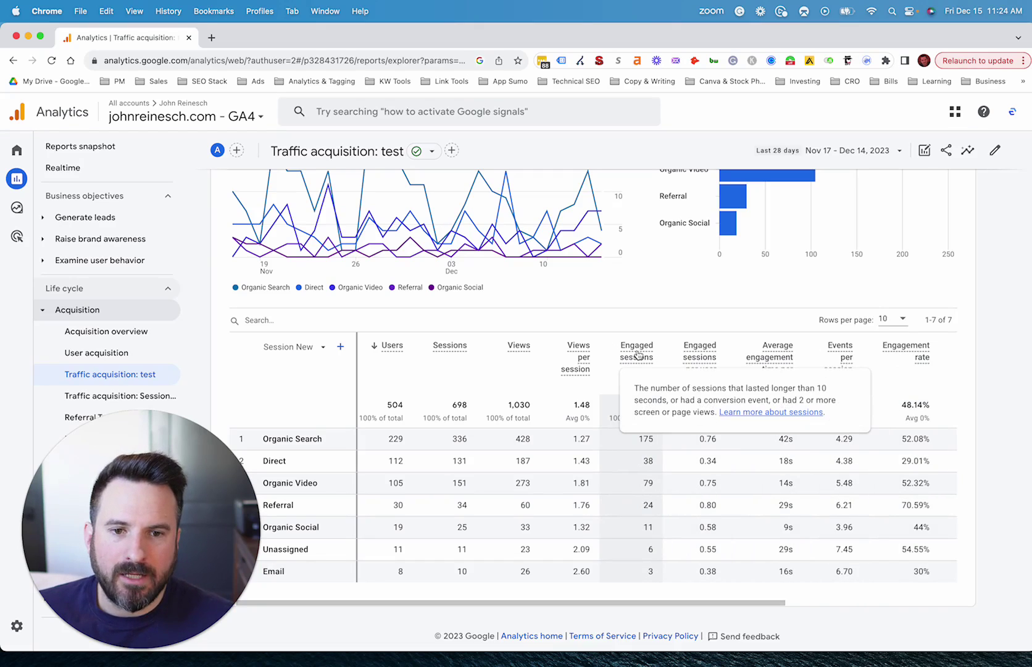